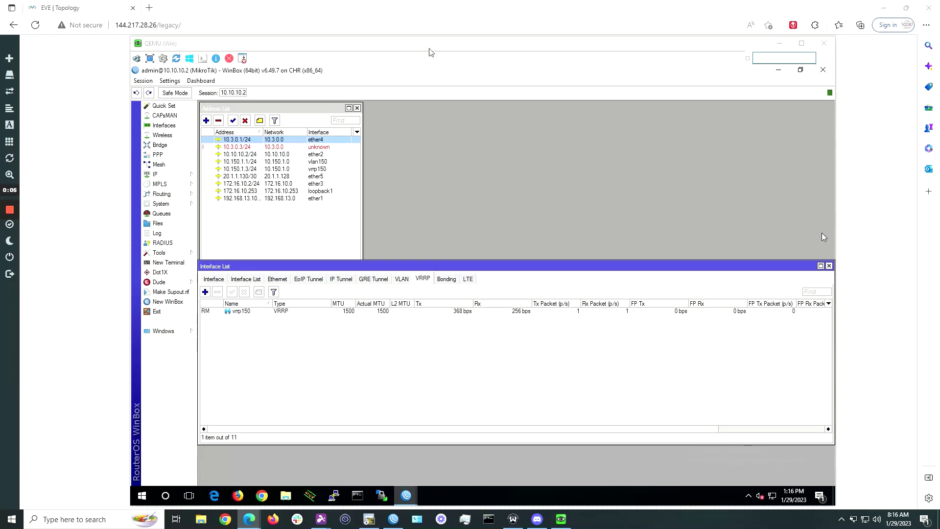
Delete the stale 10.3.0.3/24 address, then inspect the 10.3.0.1/24 entry and close it unchanged.
{"action": "left_click", "coordinate": [236, 147]}
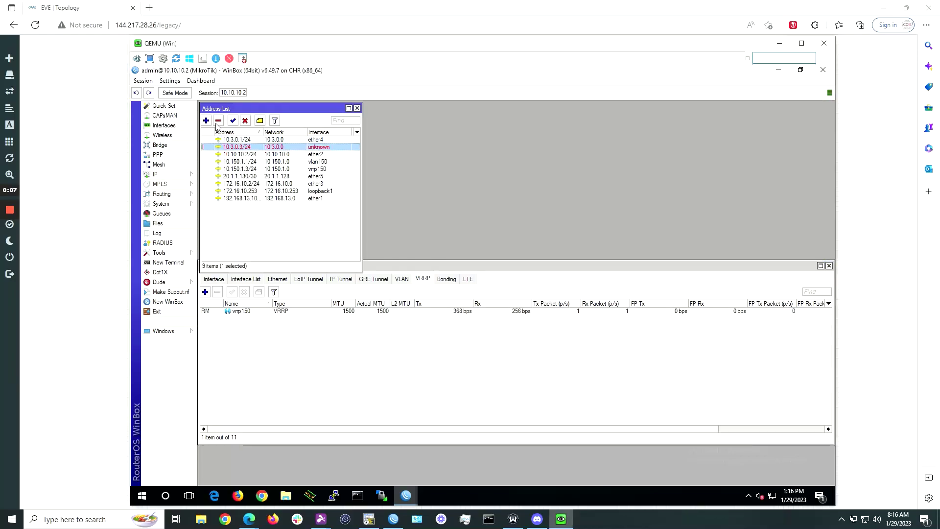
{"action": "left_click", "coordinate": [217, 122]}
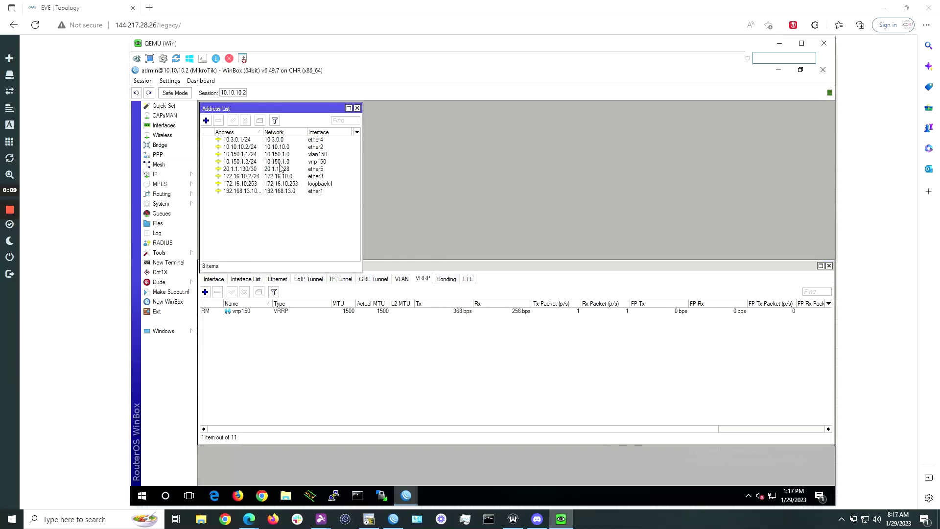
{"action": "double_click", "coordinate": [260, 142]}
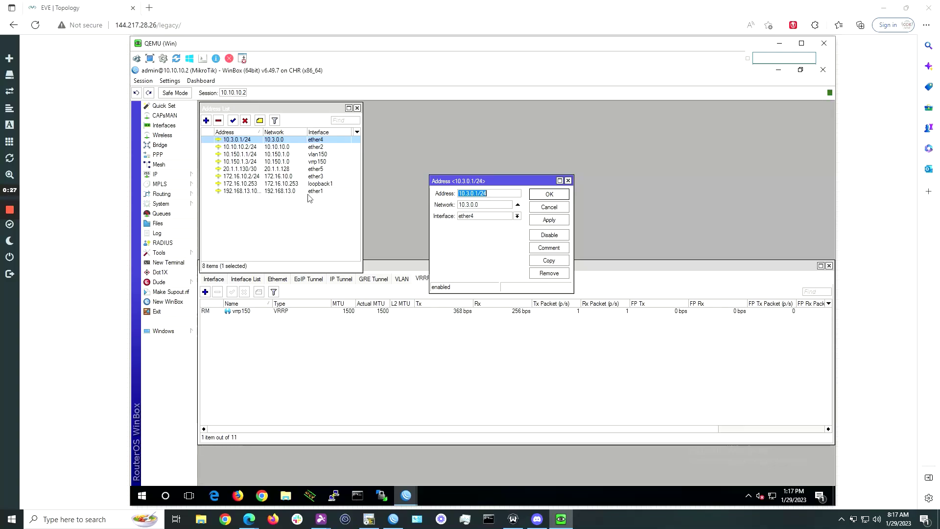
{"action": "left_click", "coordinate": [550, 195]}
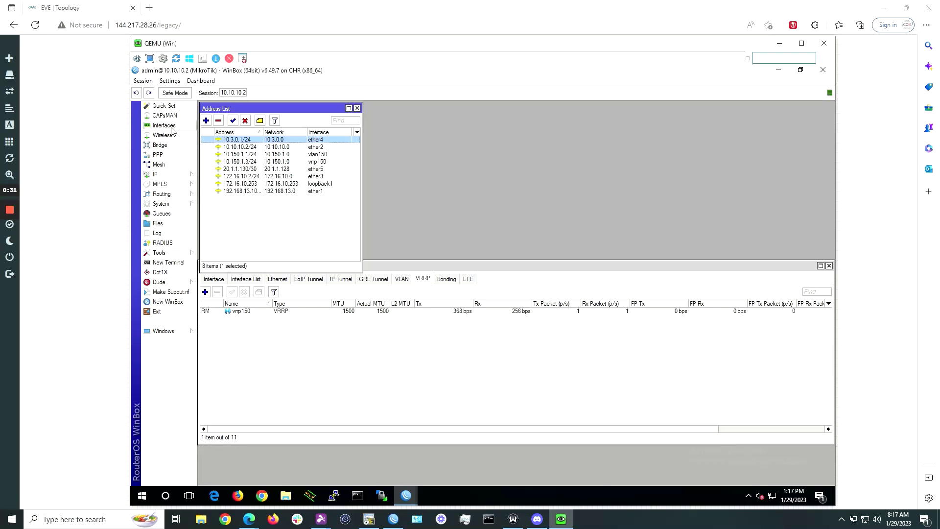
Add a VRRP interface named vrrp-dhcp on parent interface ether4 with VRID 254.
{"action": "left_click", "coordinate": [350, 268]}
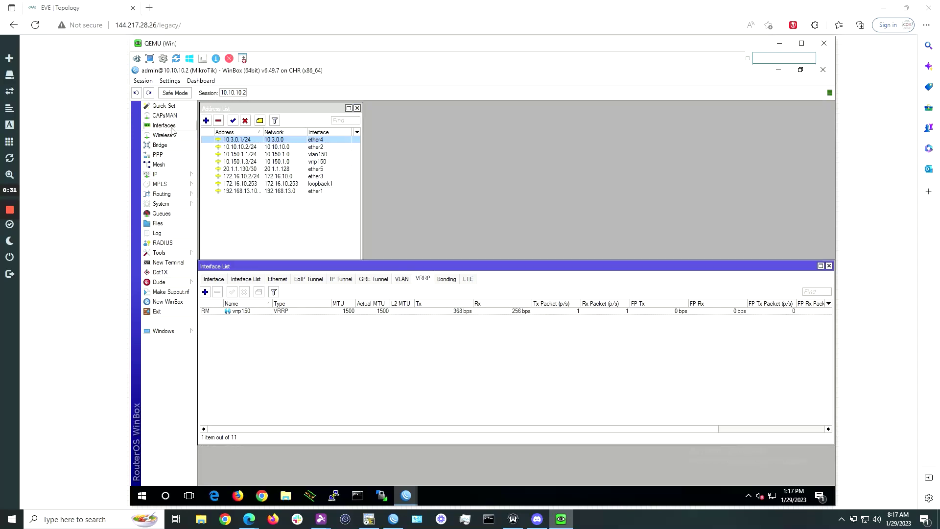
{"action": "left_click", "coordinate": [206, 292]}
{"action": "left_click", "coordinate": [420, 201]}
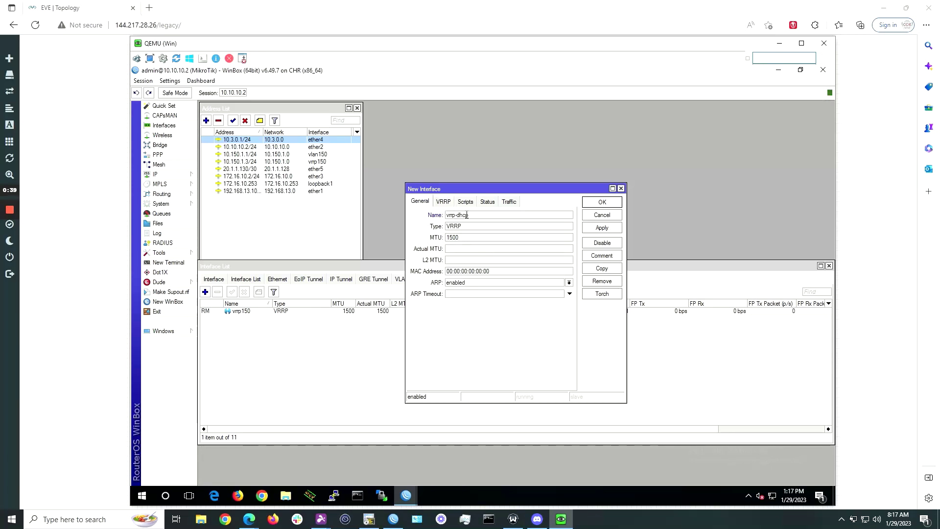
{"action": "left_click", "coordinate": [445, 202]}
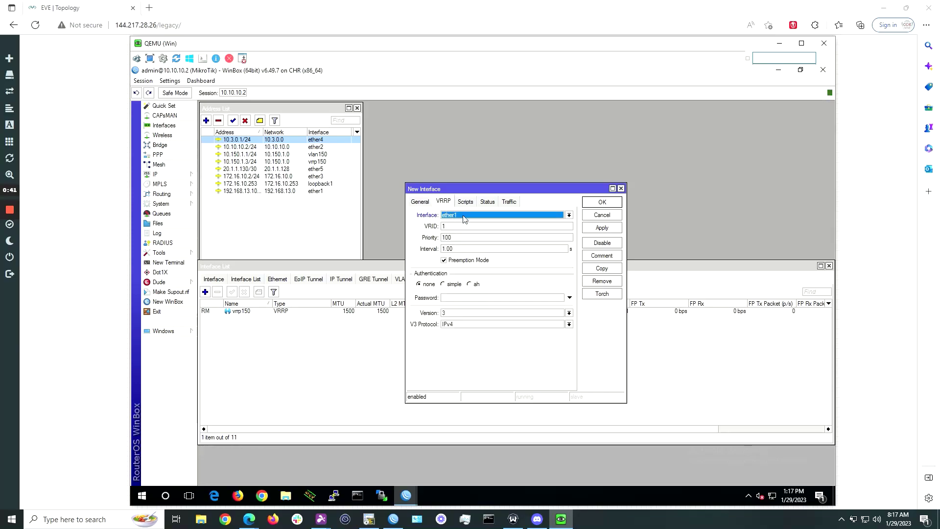
{"action": "left_click", "coordinate": [461, 216]}
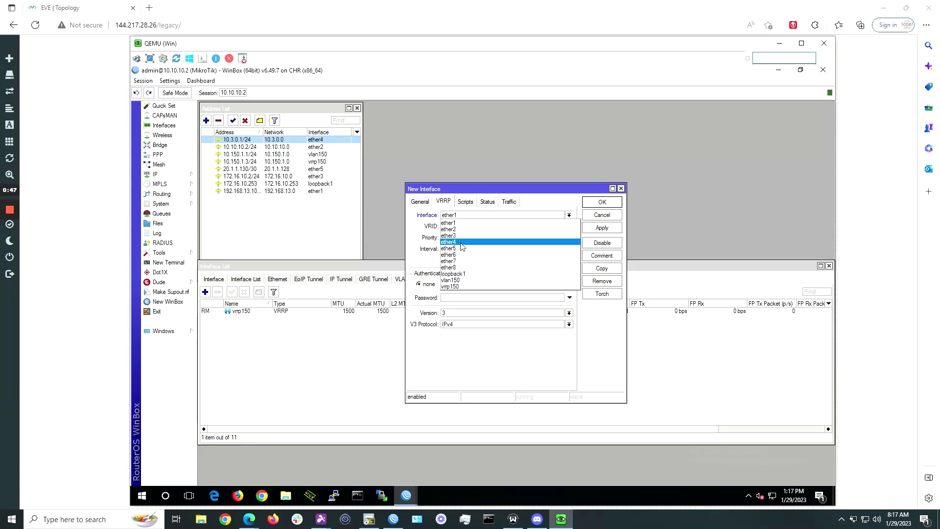
{"action": "left_click", "coordinate": [461, 243]}
{"action": "double_click", "coordinate": [460, 225]}
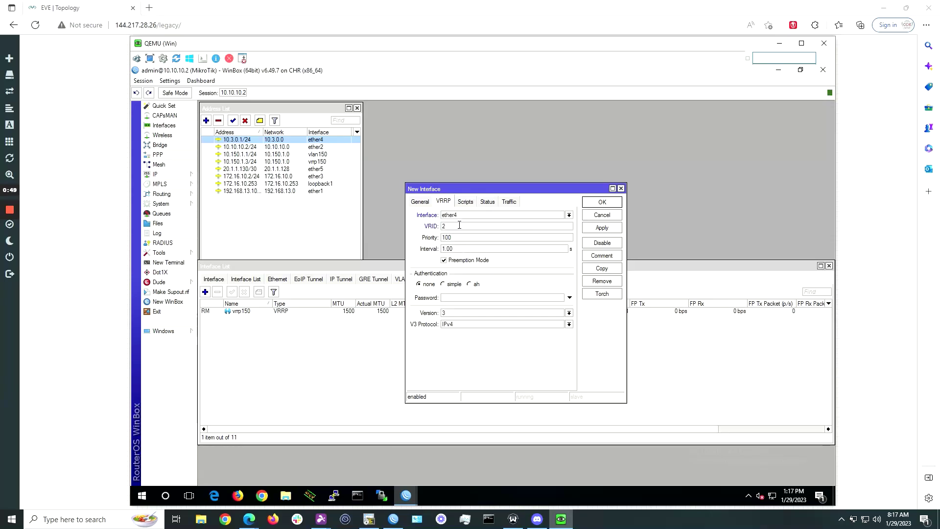
{"action": "type", "text": "254"}
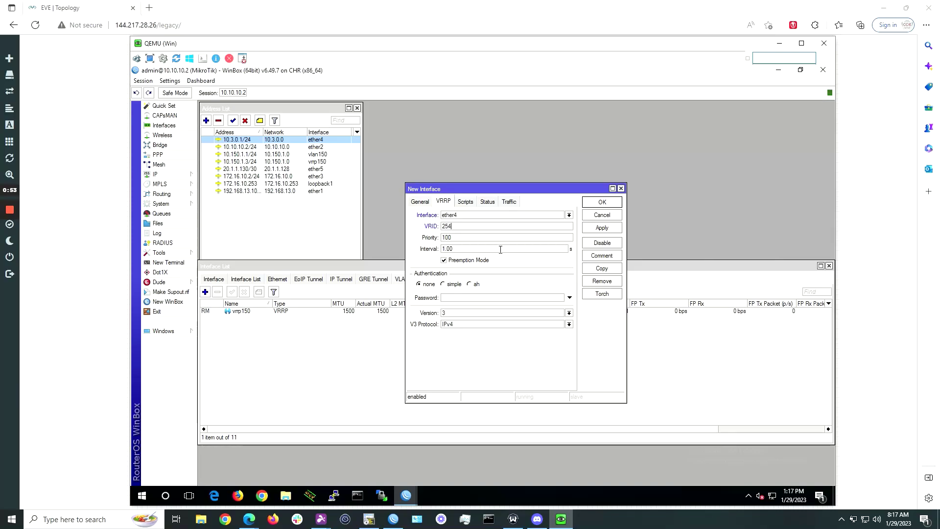
{"action": "left_click", "coordinate": [588, 205]}
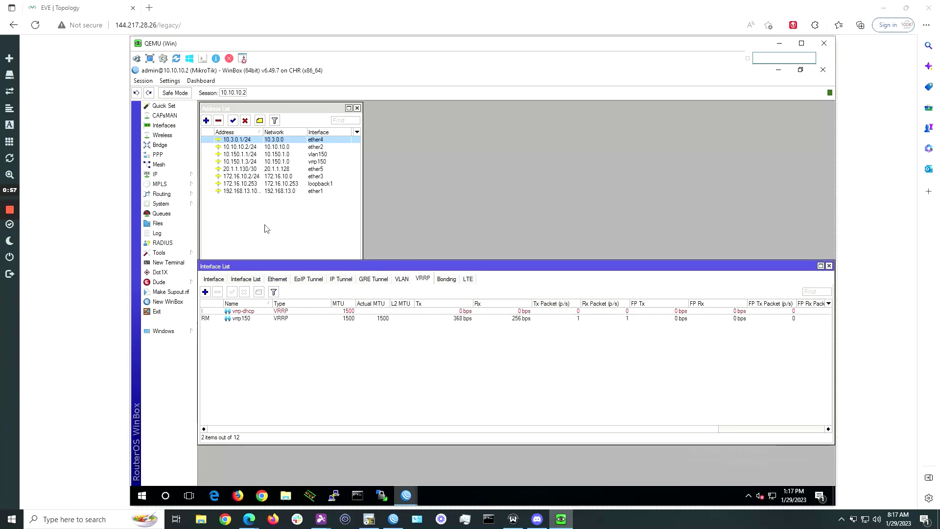
Add the address 10.3.0.3/24 on interface vrrp-dhcp.
{"action": "left_click", "coordinate": [207, 121]}
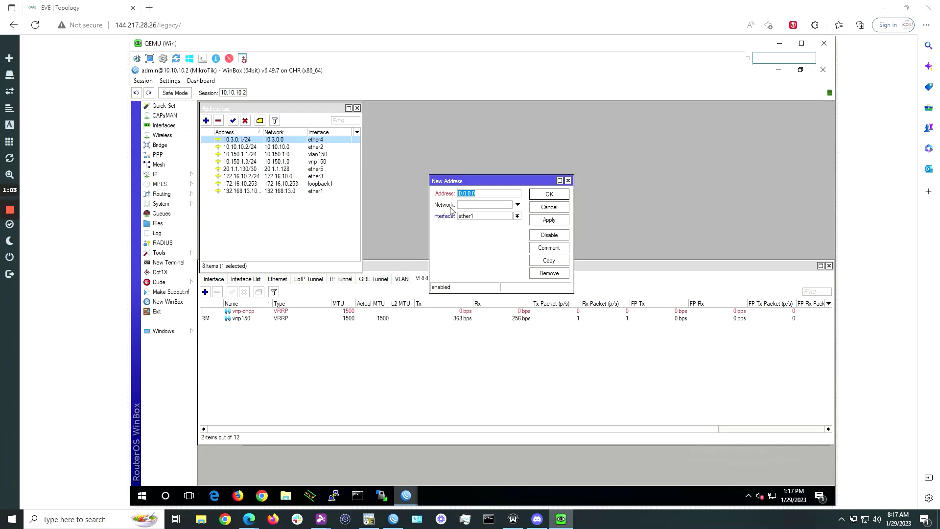
{"action": "type", "text": "10.3.0.3/24"}
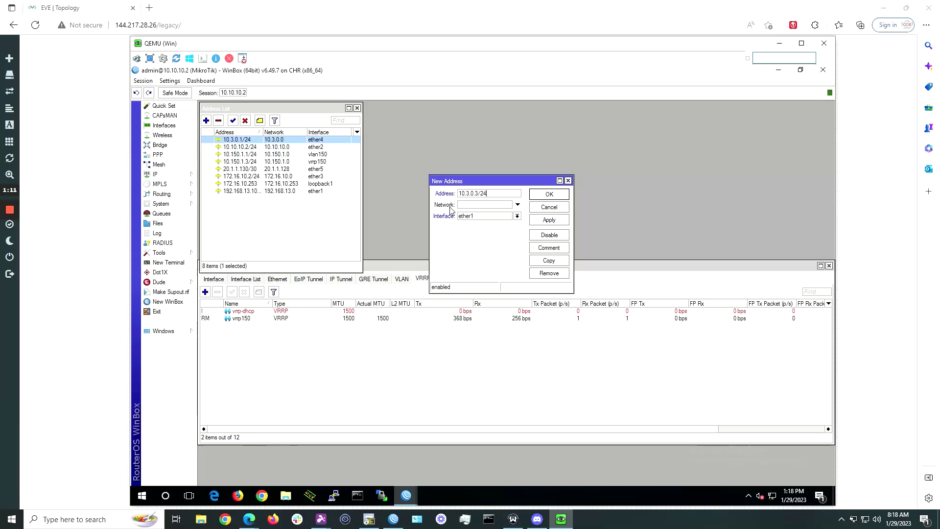
{"action": "left_click", "coordinate": [467, 217]}
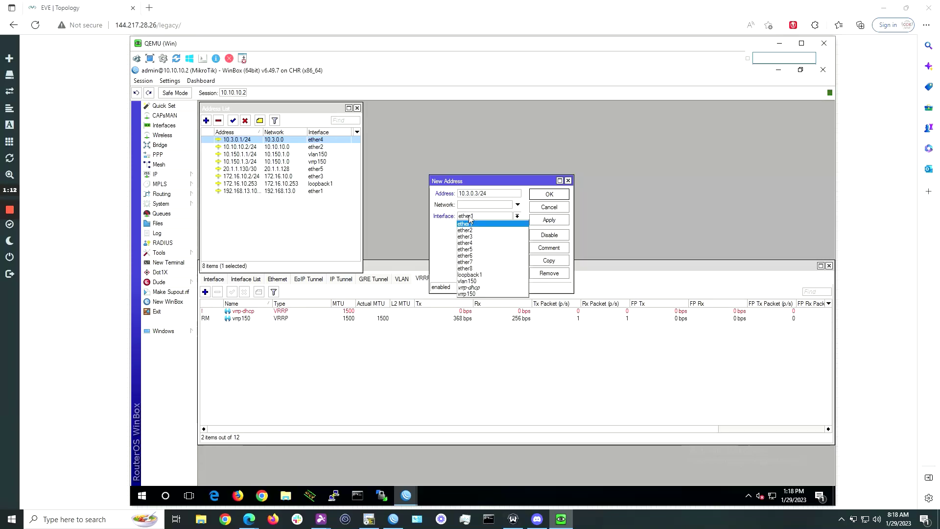
{"action": "left_click", "coordinate": [472, 287]}
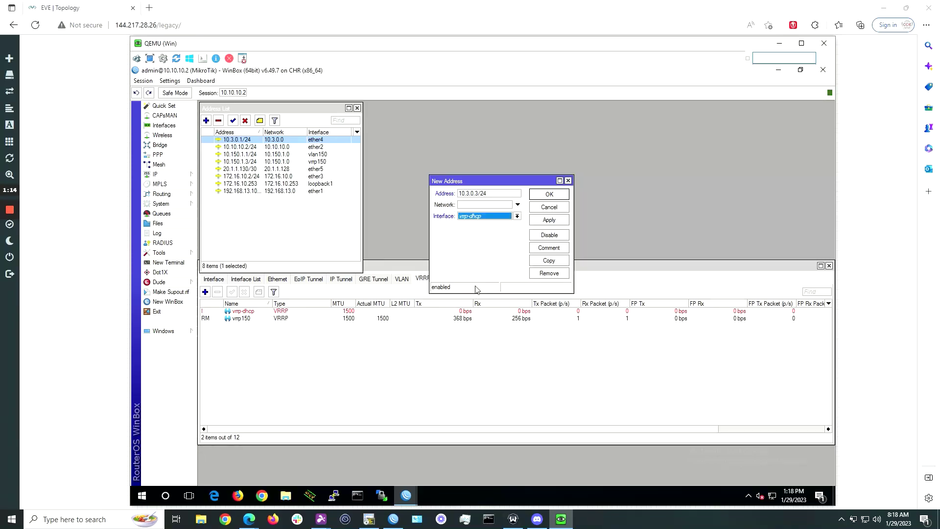
{"action": "left_click", "coordinate": [534, 195]}
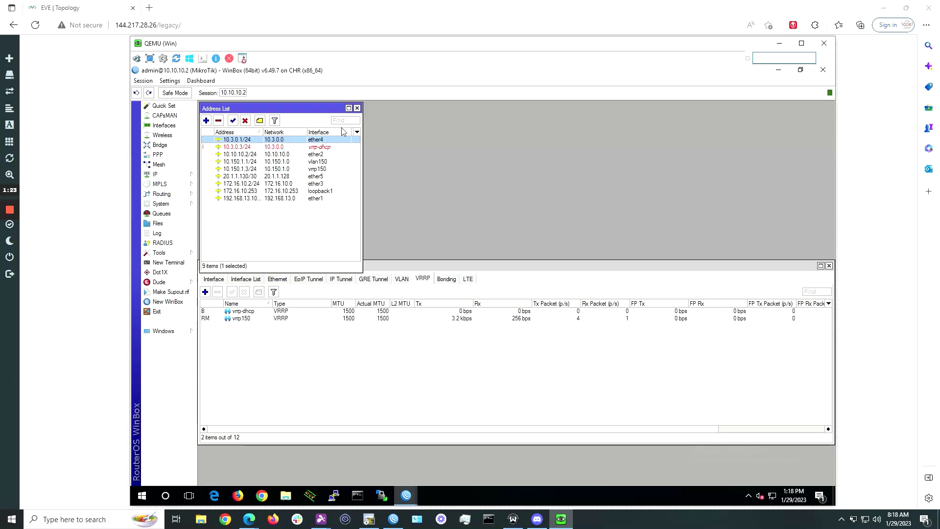
Create the address pool pool1 with range 10.3.0.10-10.3.0.254.
{"action": "left_click", "coordinate": [172, 175]}
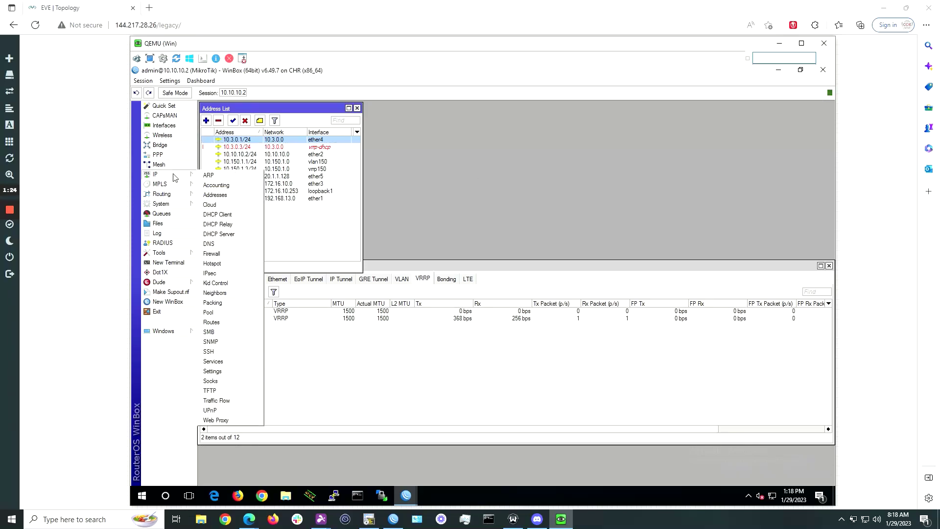
{"action": "left_click", "coordinate": [230, 313]}
{"action": "left_click", "coordinate": [419, 232]}
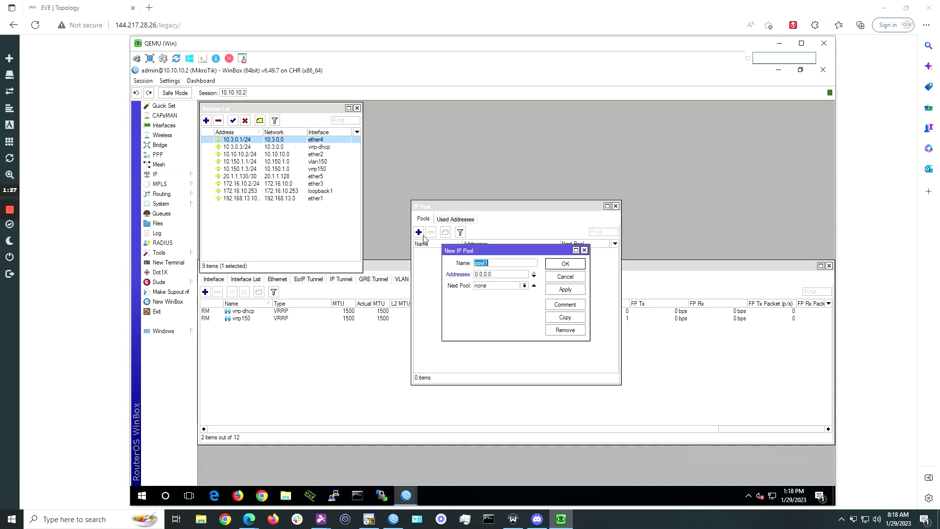
{"action": "left_click", "coordinate": [506, 275]}
{"action": "type", "text": "10.3.0.10-10.3.0.254"}
{"action": "key", "text": "Return"}
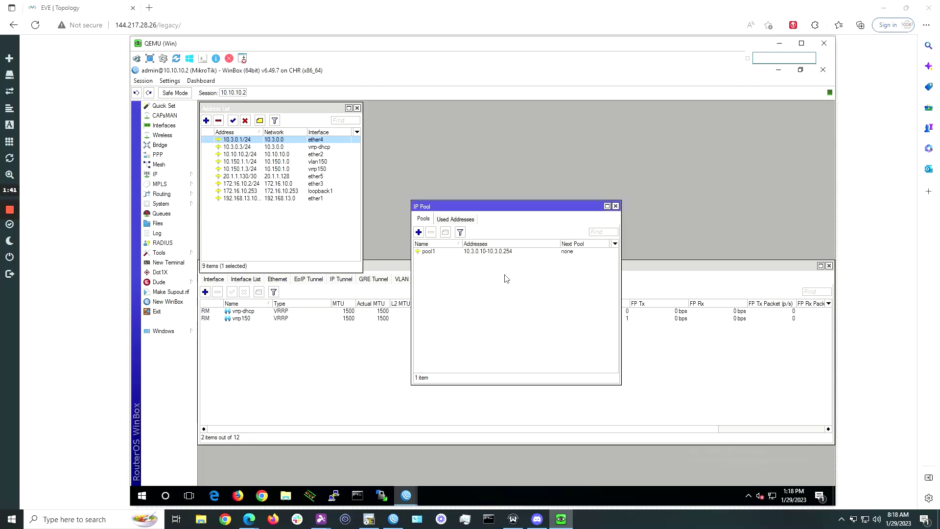
Add a DHCP server named 'customers' on vrrp-dhcp using address pool pool1.
{"action": "left_click", "coordinate": [616, 206]}
{"action": "left_click", "coordinate": [161, 174]}
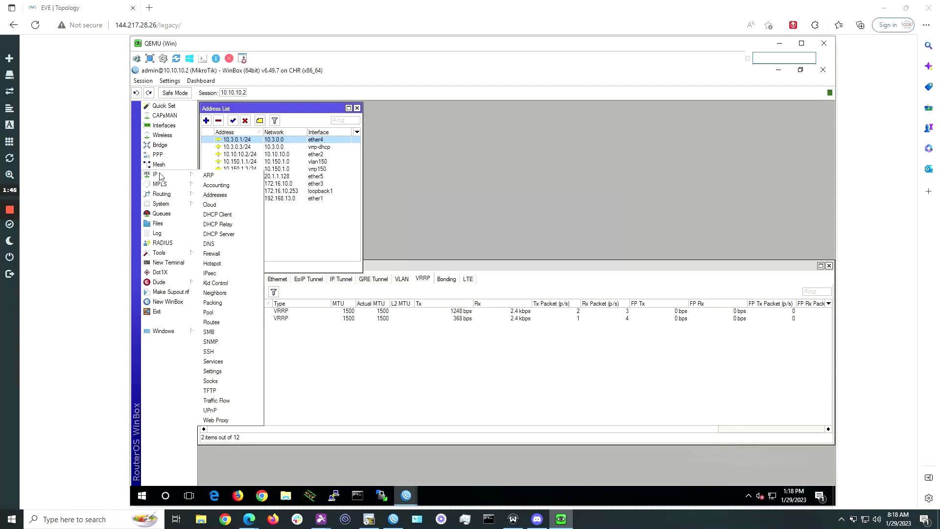
{"action": "left_click", "coordinate": [235, 237]}
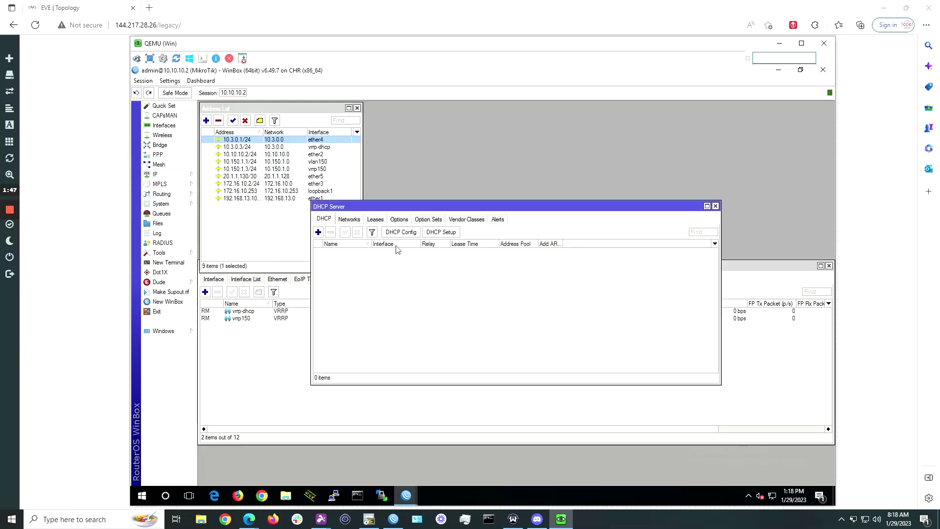
{"action": "left_click", "coordinate": [318, 232]}
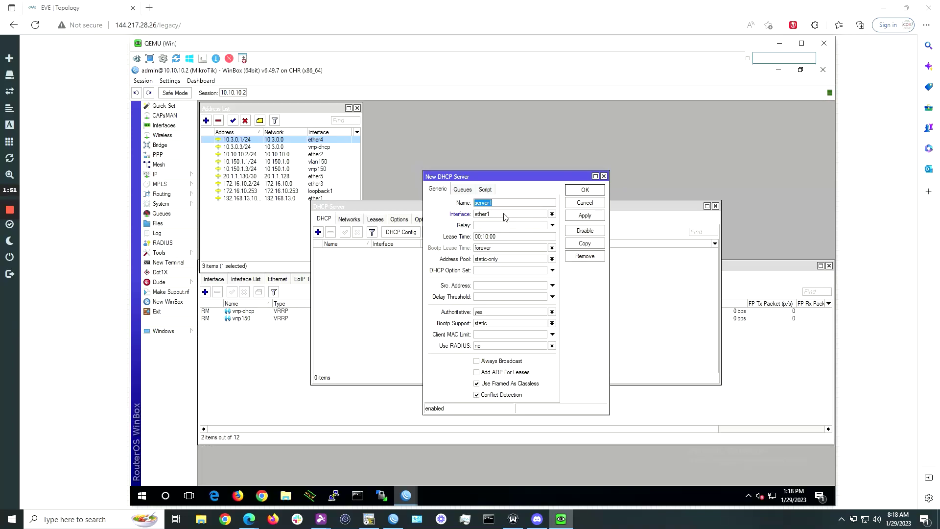
{"action": "type", "text": "customers"}
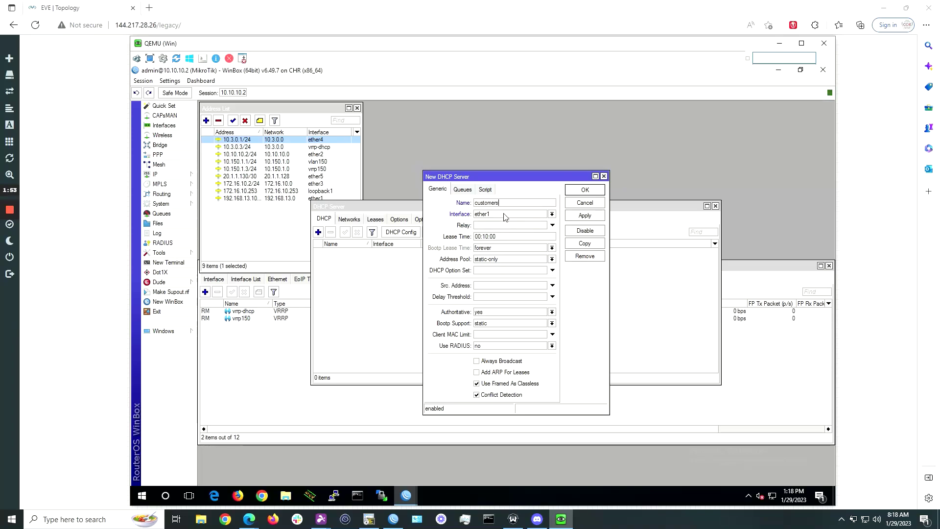
{"action": "left_click", "coordinate": [504, 215]}
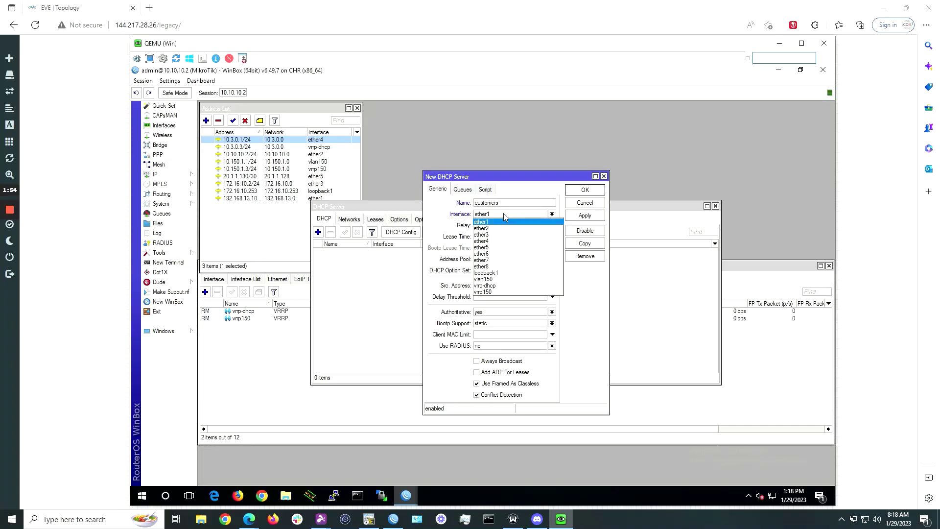
{"action": "left_click", "coordinate": [495, 286]}
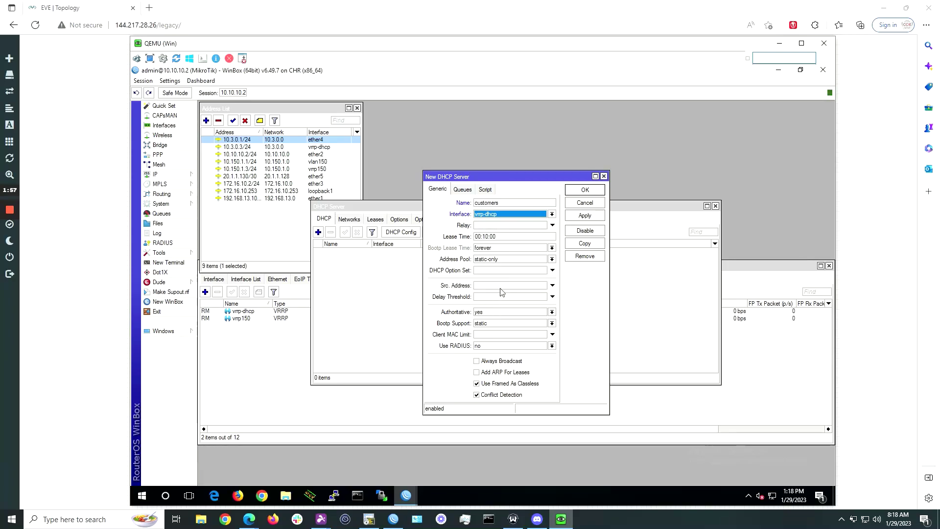
{"action": "left_click", "coordinate": [514, 260]}
{"action": "left_click", "coordinate": [502, 271]}
Save the customers server and add DHCP network 10.3.0.0/24 with gateway 10.3.0.3 and DNS 8.8.8.8.
{"action": "left_click", "coordinate": [585, 191]}
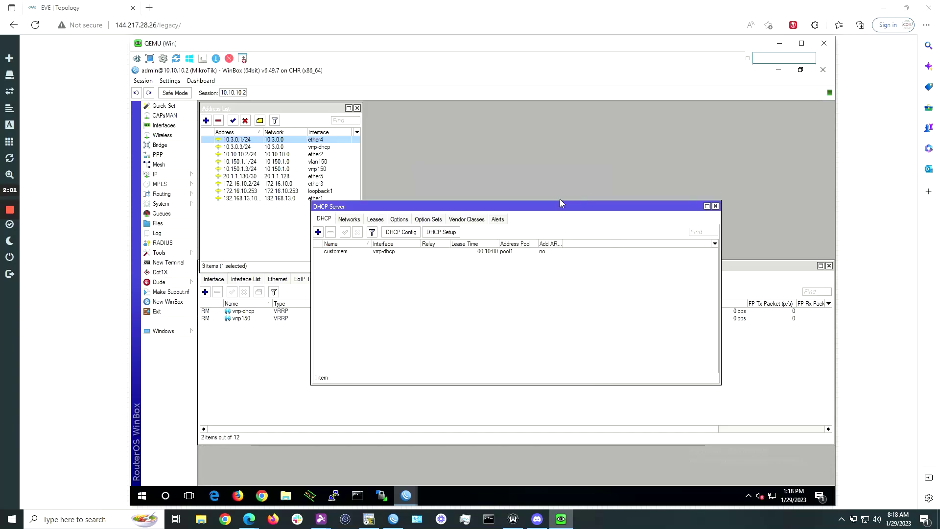
{"action": "left_click", "coordinate": [354, 221]}
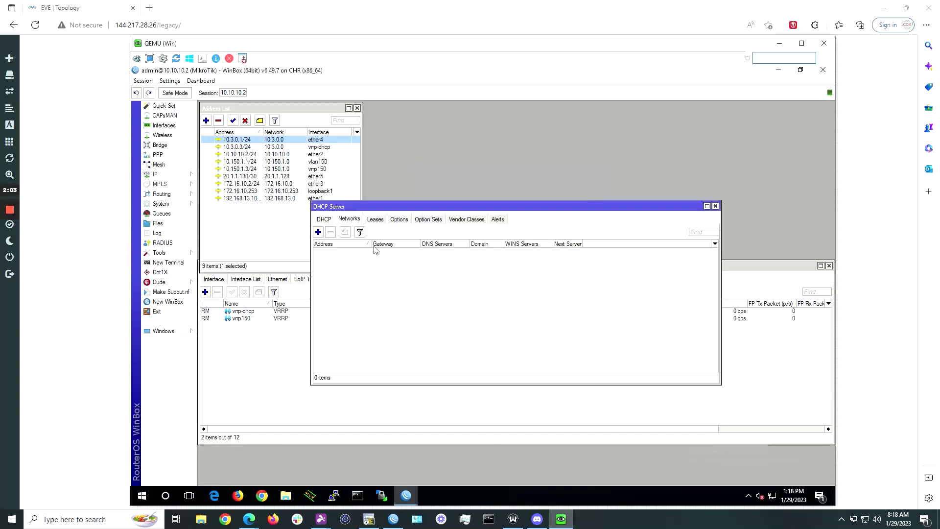
{"action": "left_click", "coordinate": [318, 233]}
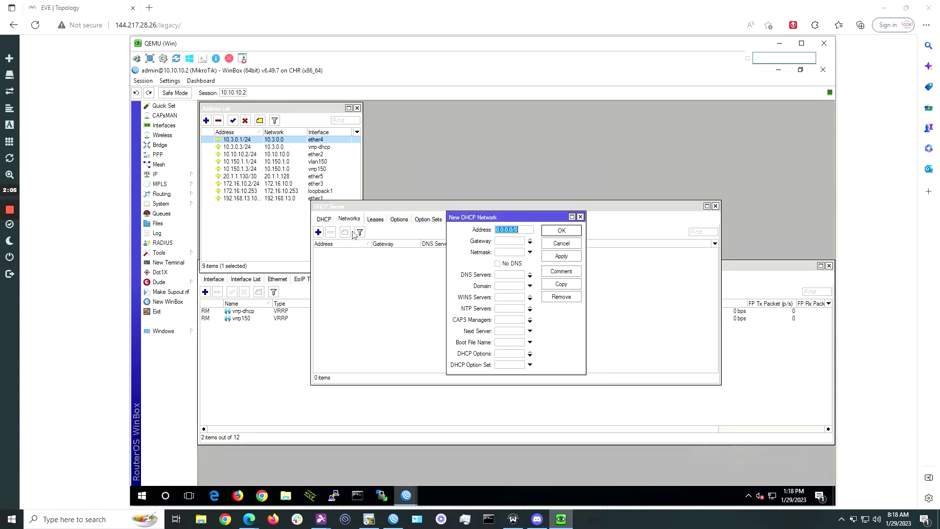
{"action": "type", "text": "10.3.0.0/24"}
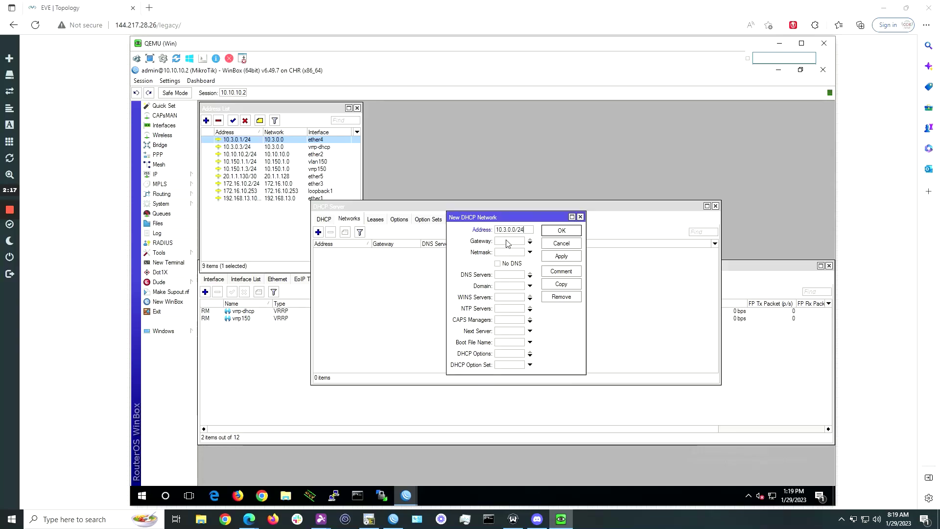
{"action": "left_click", "coordinate": [507, 241]}
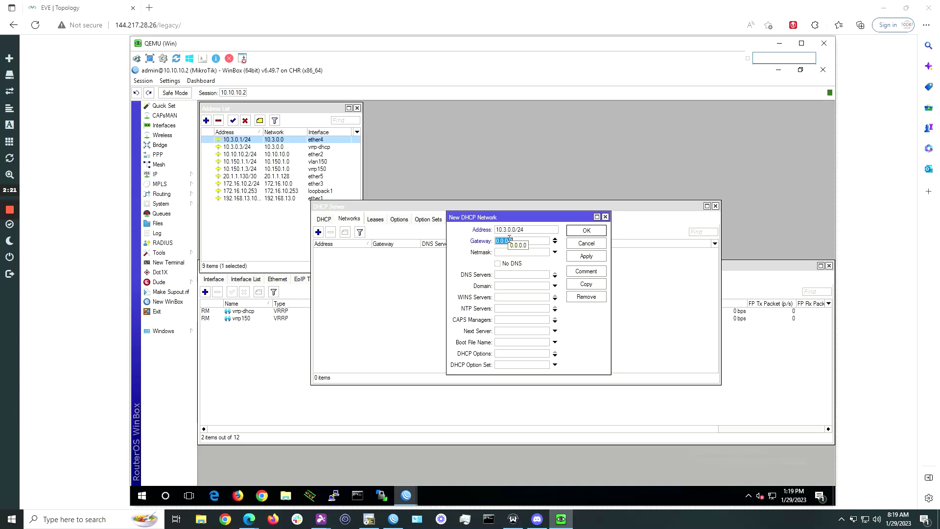
{"action": "type", "text": "103"}
{"action": "type", "text": "3.0.3"}
{"action": "left_click", "coordinate": [515, 278]}
{"action": "type", "text": "8.8.8.8"}
{"action": "left_click", "coordinate": [587, 230]}
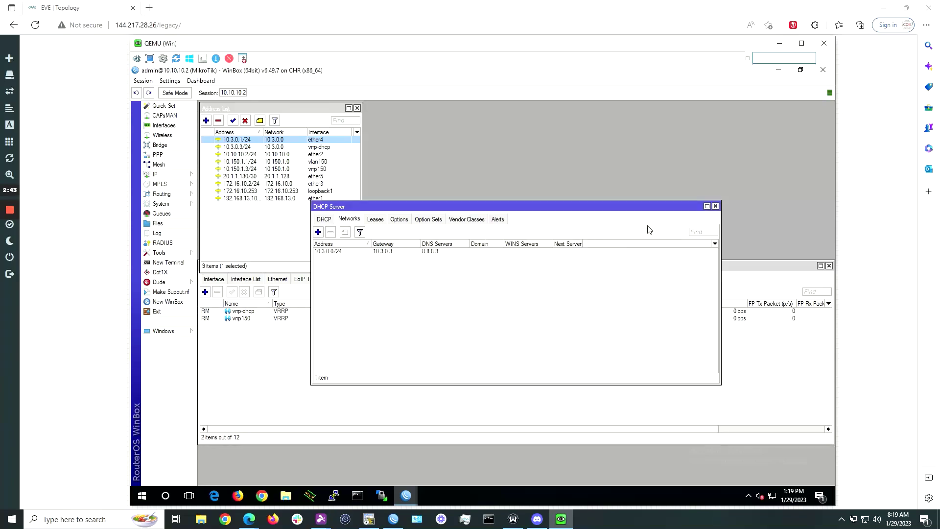
Close the DHCP Server window and select the 10.3.0.3/24 vrrp-dhcp address entry.
{"action": "left_click", "coordinate": [716, 206]}
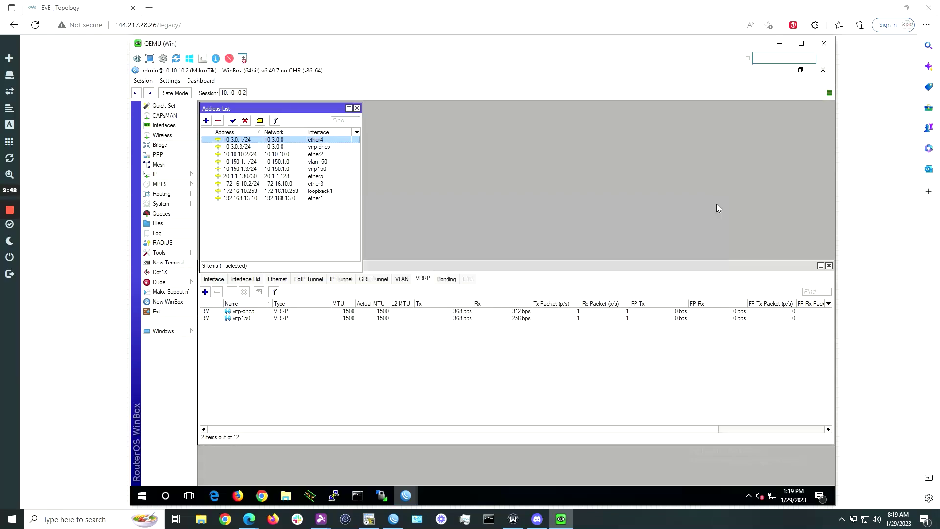
{"action": "left_click", "coordinate": [344, 149]}
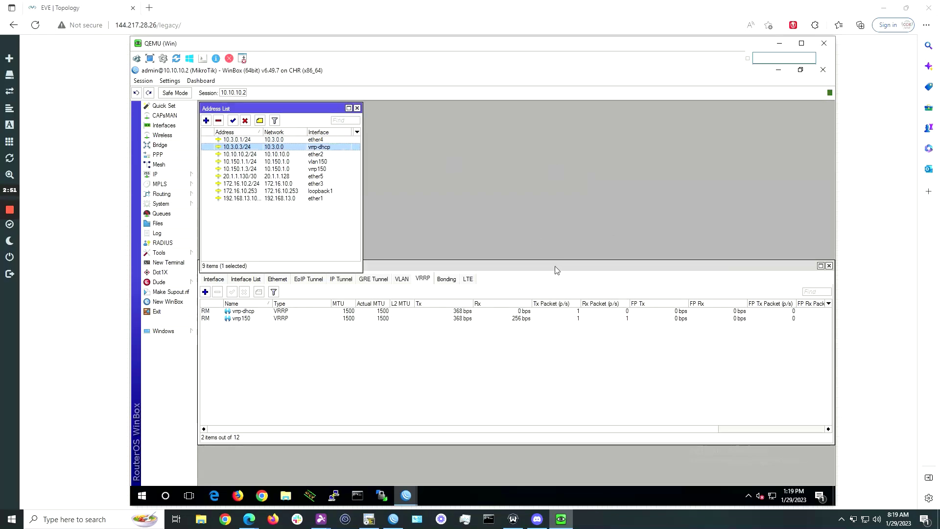